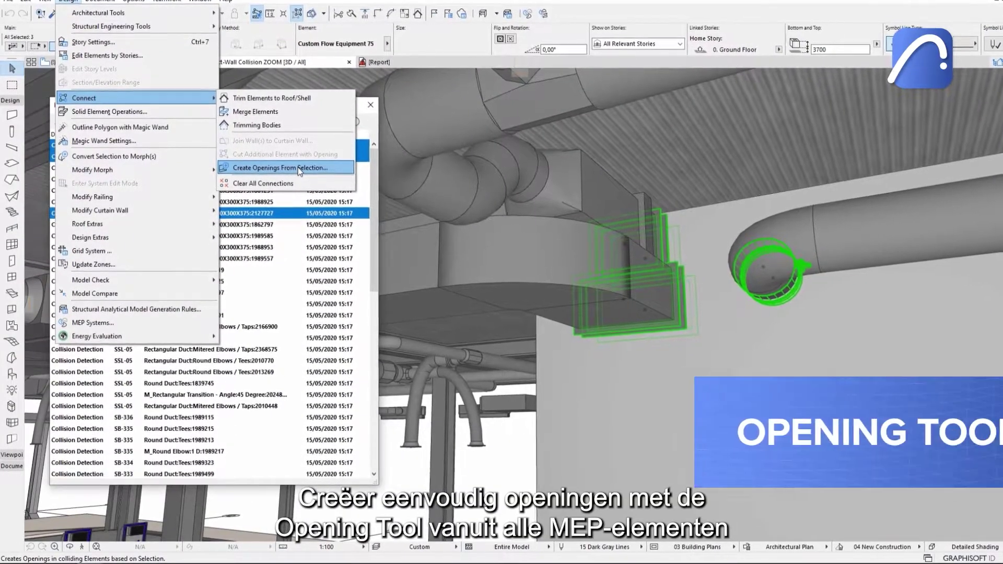
# Cut a round wall opening for the pipe and rectangular openings with 50 offset for the duct.
pyautogui.click(300, 165)
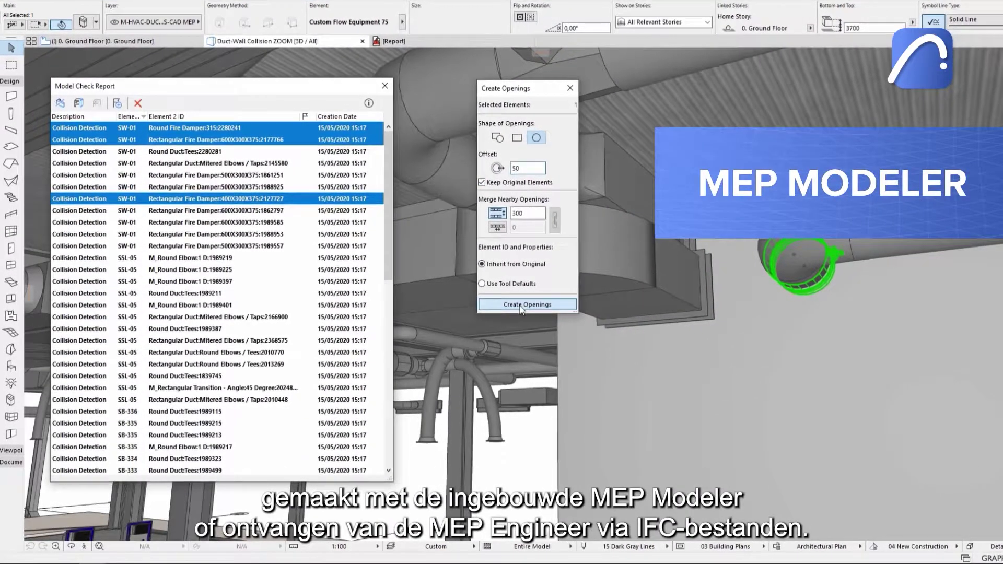
pyautogui.click(809, 345)
pyautogui.click(659, 260)
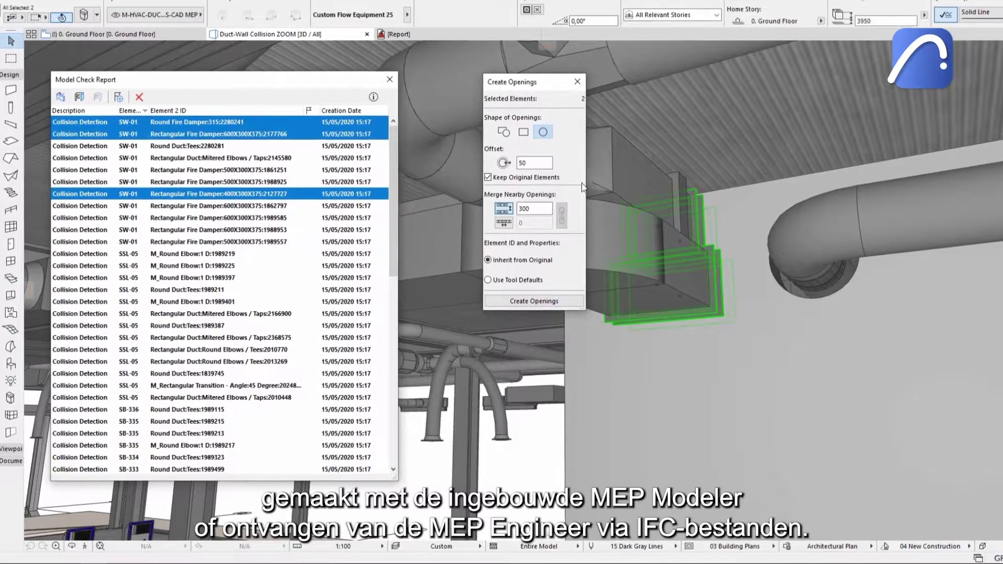
pyautogui.click(520, 135)
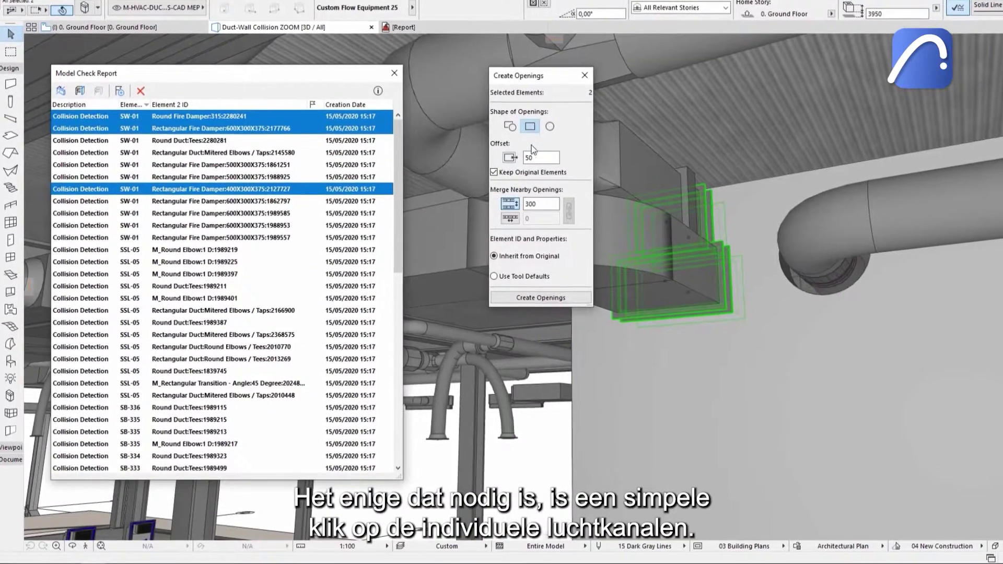
pyautogui.click(541, 205)
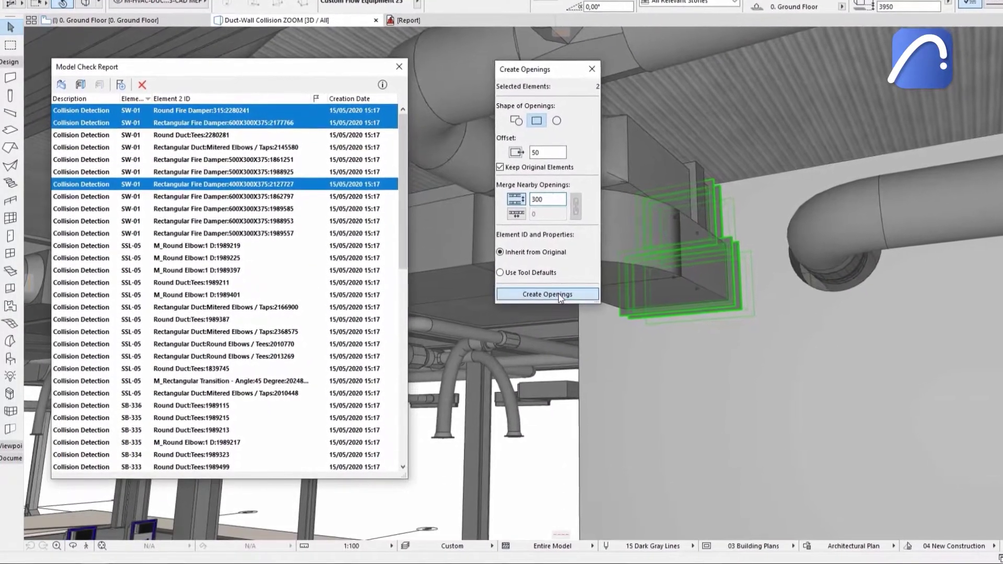
pyautogui.click(760, 341)
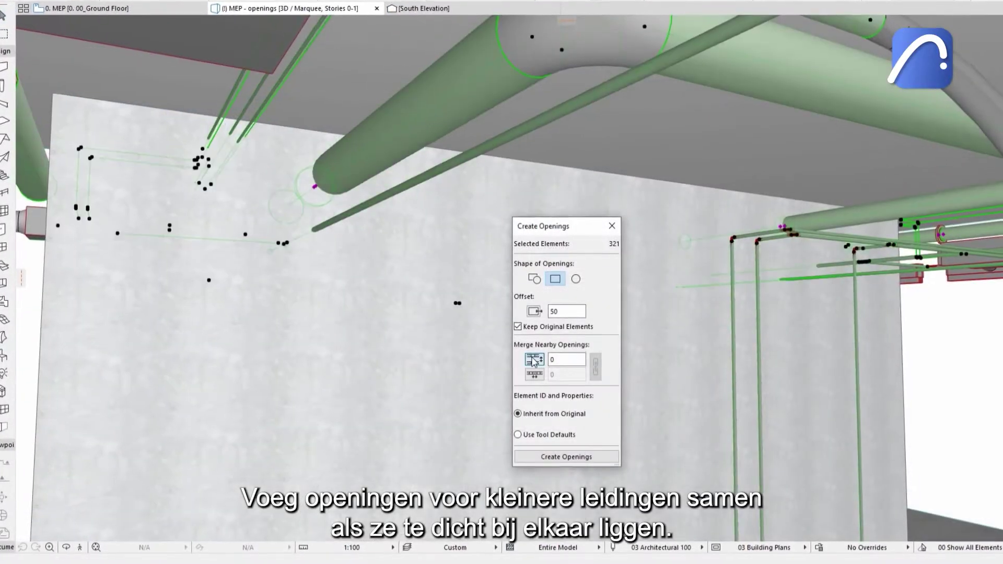
# Turn on Merge Nearby Openings for the selected ducts with a 200 distance.
pyautogui.click(533, 360)
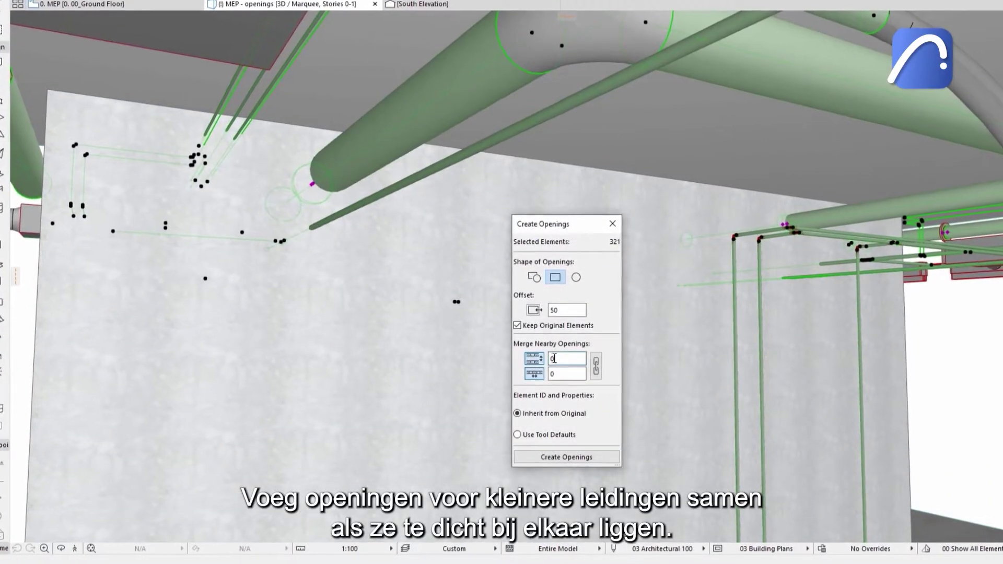
pyautogui.write('0')
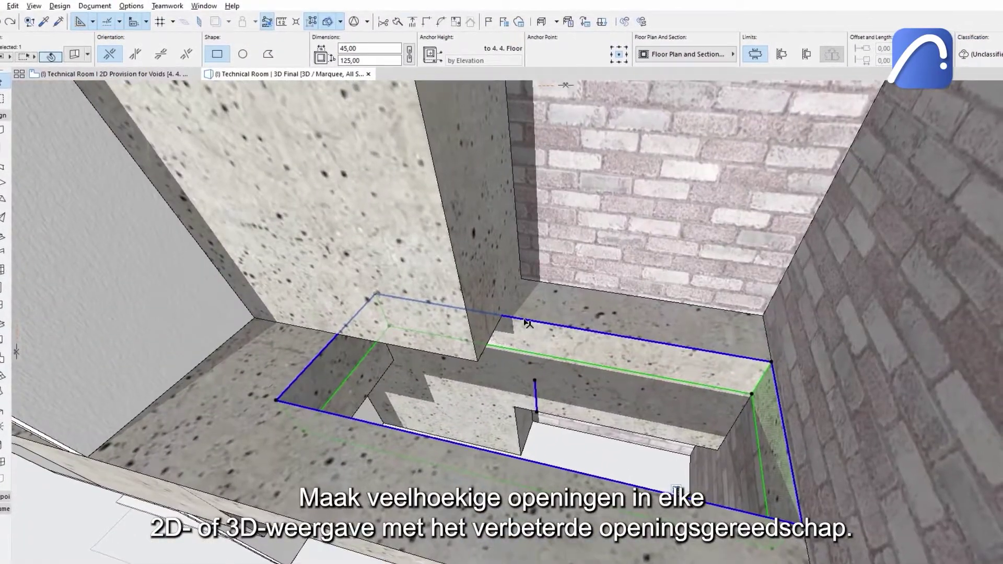
# Insert a node on the floor opening's edge and offset it into a notch around the wall.
pyautogui.click(527, 324)
pyautogui.click(502, 321)
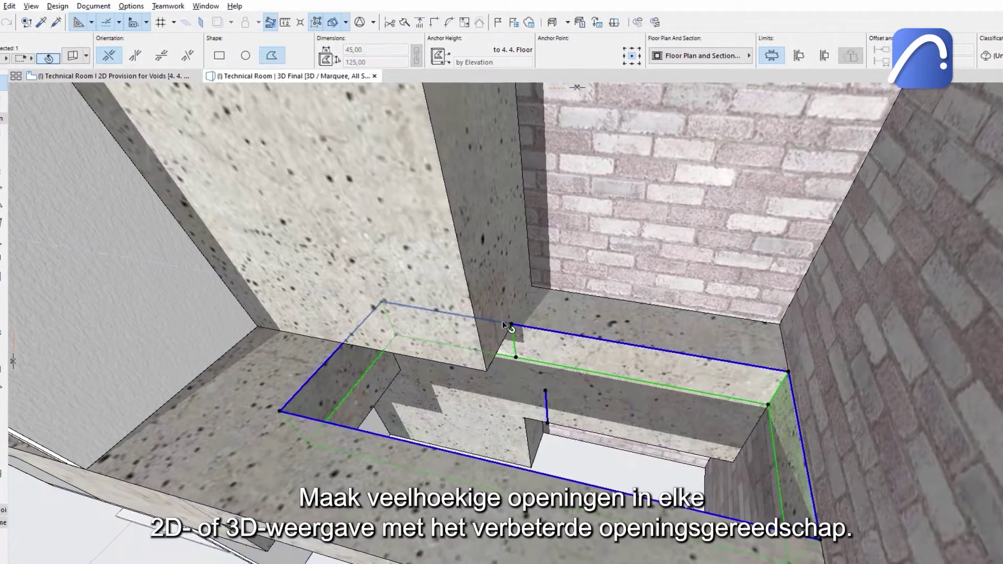
pyautogui.click(495, 385)
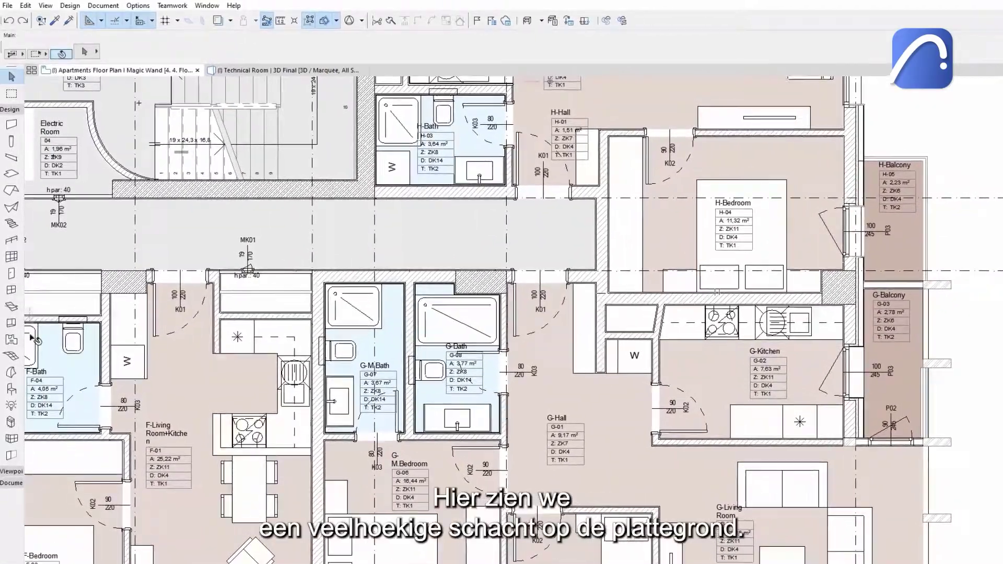
# Magic-wand a polygon Shaft opening into the closed outline beside G-Kitchen, then select it.
pyautogui.click(11, 322)
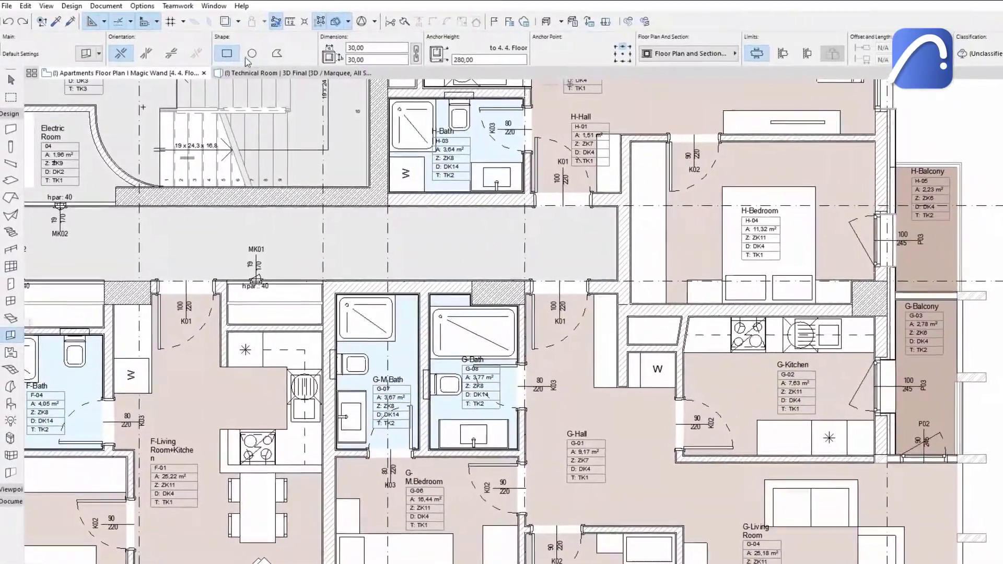
pyautogui.click(275, 54)
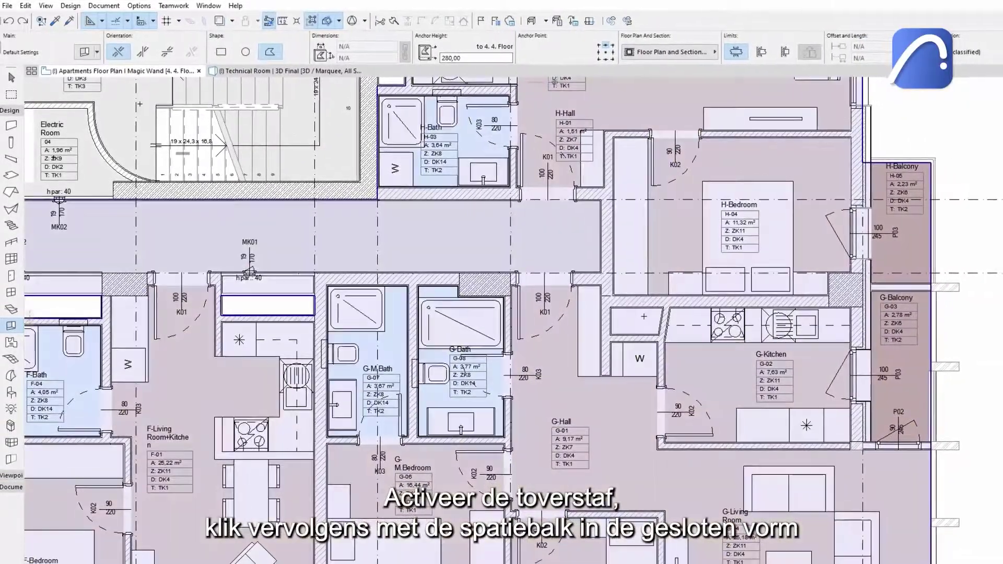
pyautogui.click(618, 312)
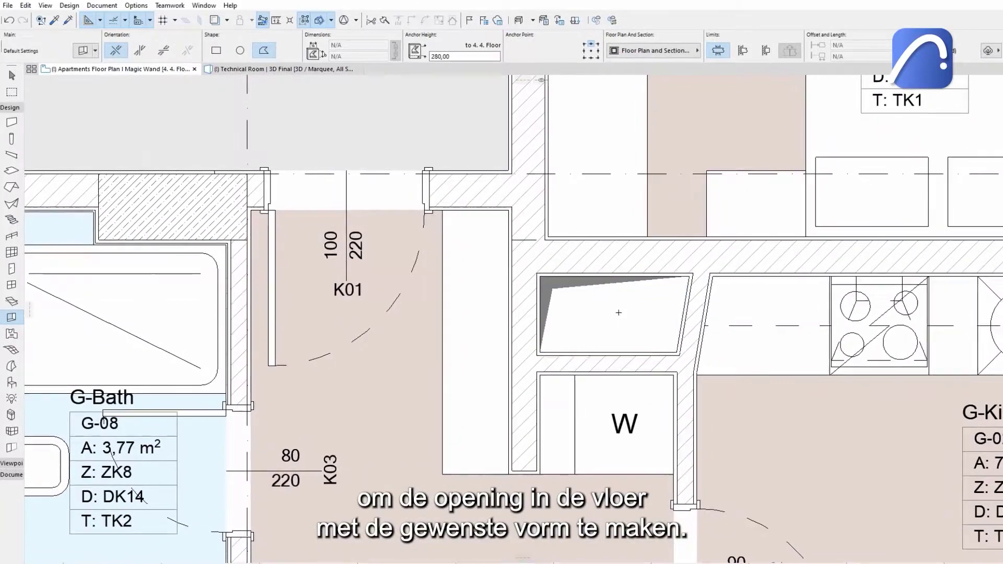
pyautogui.keyDown('shift'); pyautogui.click(605, 309); pyautogui.keyUp('shift')
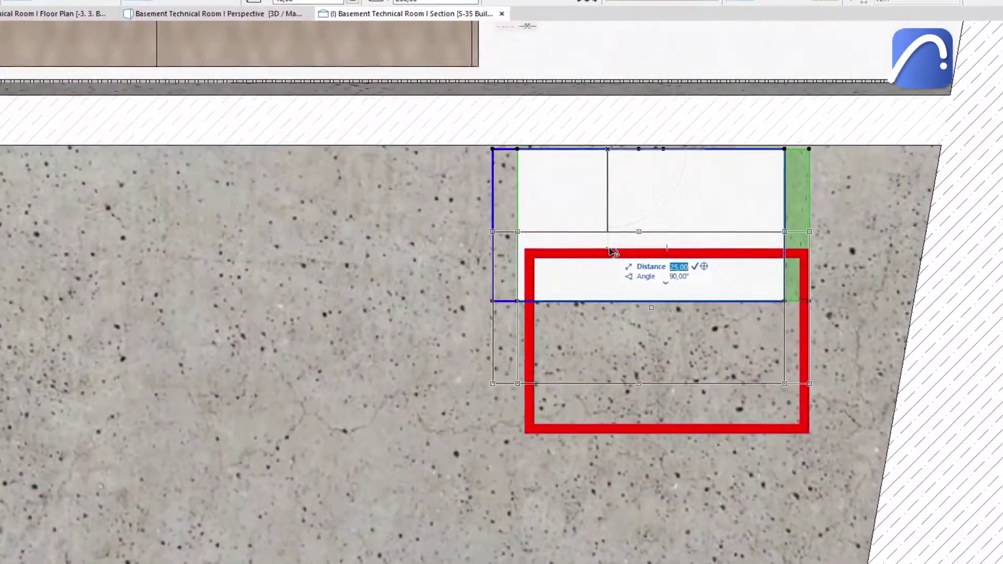
# Move the section opening down over the red frame and stretch its bottom edge to a new height.
pyautogui.moveTo(605, 159); pyautogui.dragTo(729, 350)
pyautogui.click(617, 380)
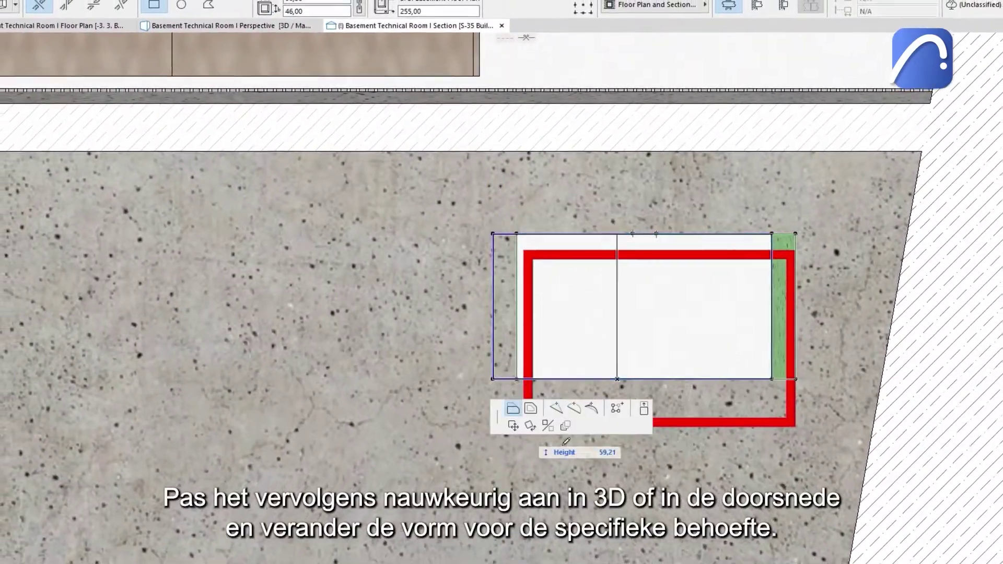
pyautogui.write('5')
pyautogui.press('Return')
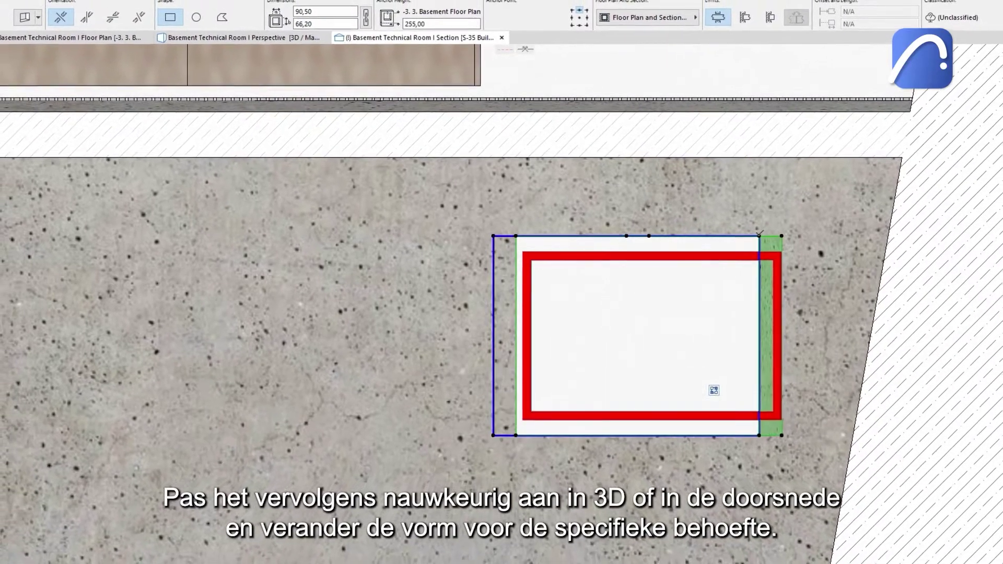
# Move the opening's right corner nodes outward so it covers the slanted wall edge.
pyautogui.click(752, 237)
pyautogui.click(859, 238)
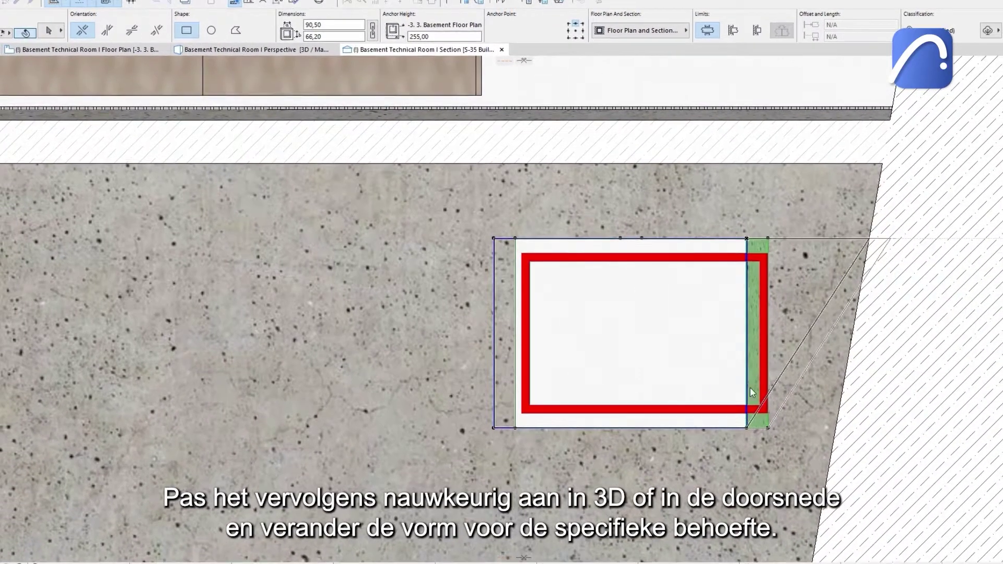
pyautogui.click(740, 425)
pyautogui.click(831, 419)
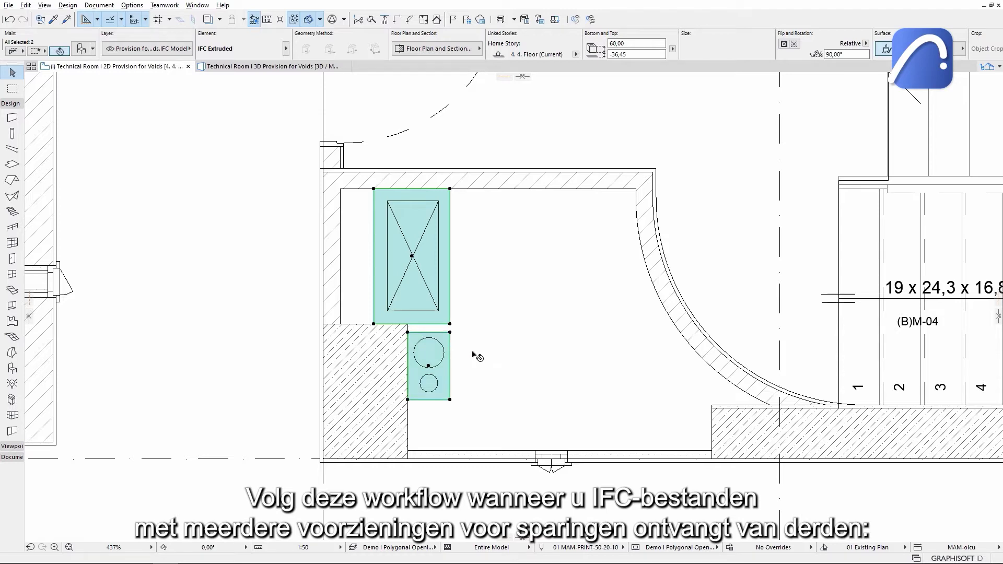
# Create slab openings from the two IFC void provisions with both merge distances linked at 30.
pyautogui.press('F3')
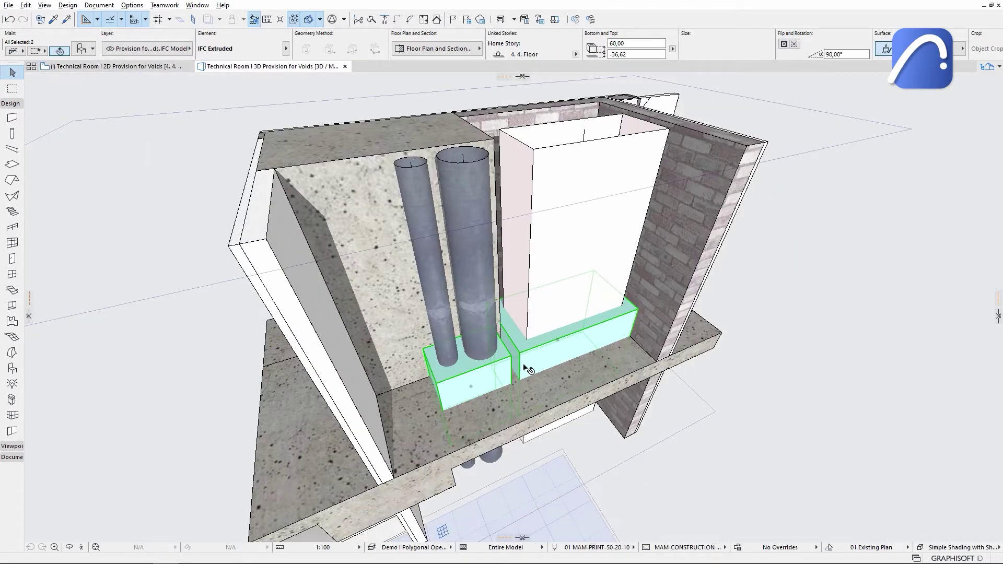
pyautogui.rightClick(525, 368)
pyautogui.moveTo(522, 226)
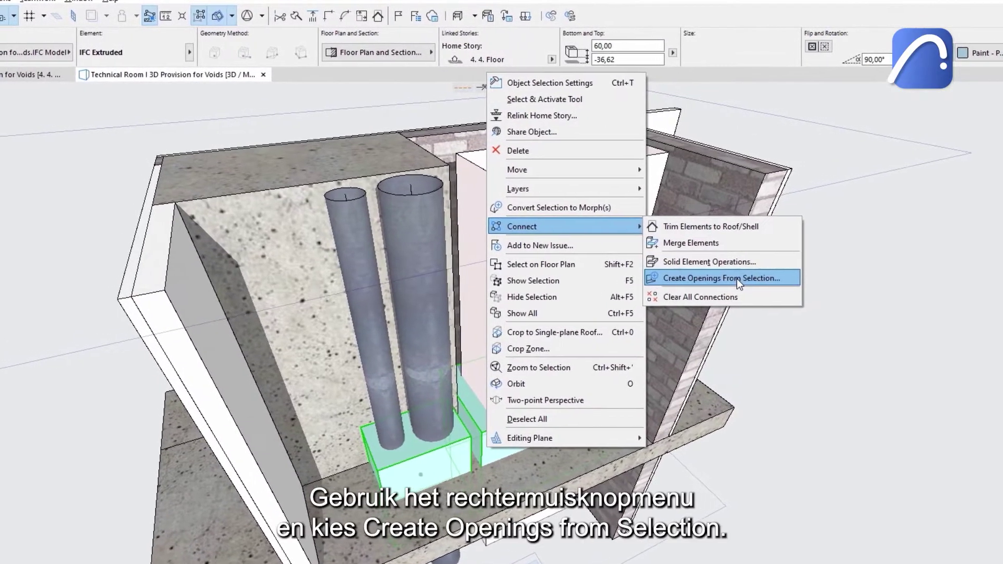
pyautogui.click(742, 278)
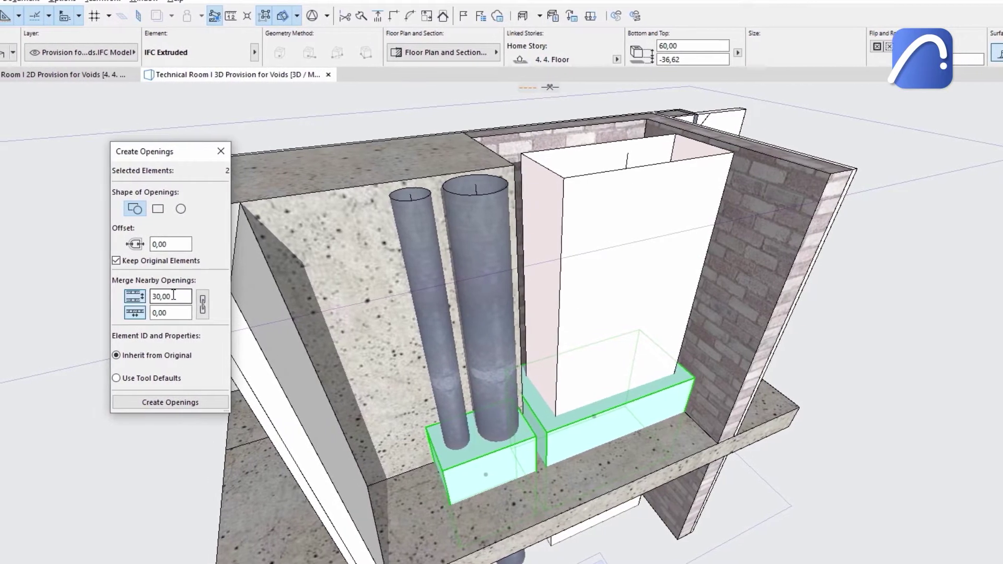
pyautogui.click(222, 307)
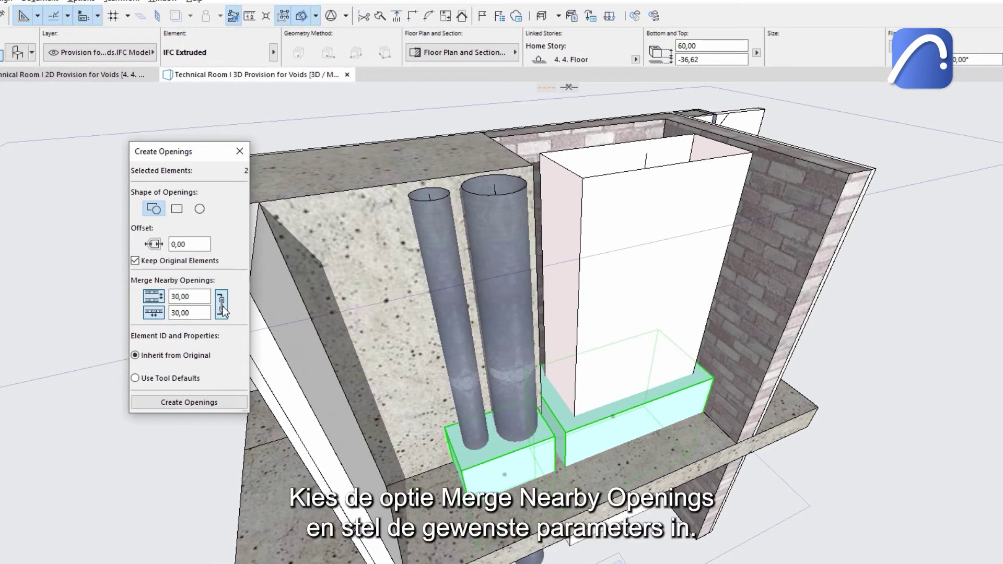
pyautogui.click(195, 402)
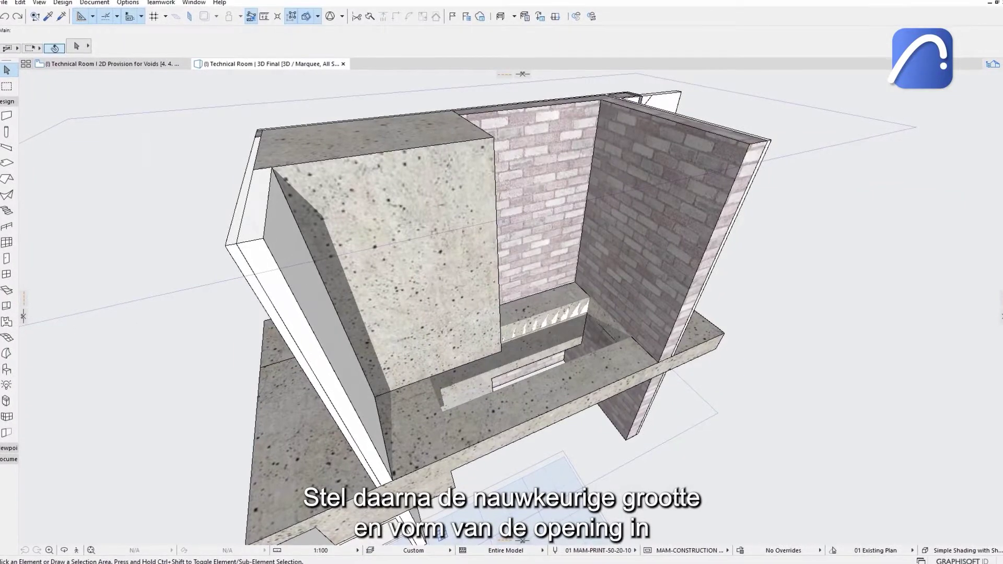
# Add a new, lowered corner on the floor opening's top edge to reshape it.
pyautogui.click(431, 380)
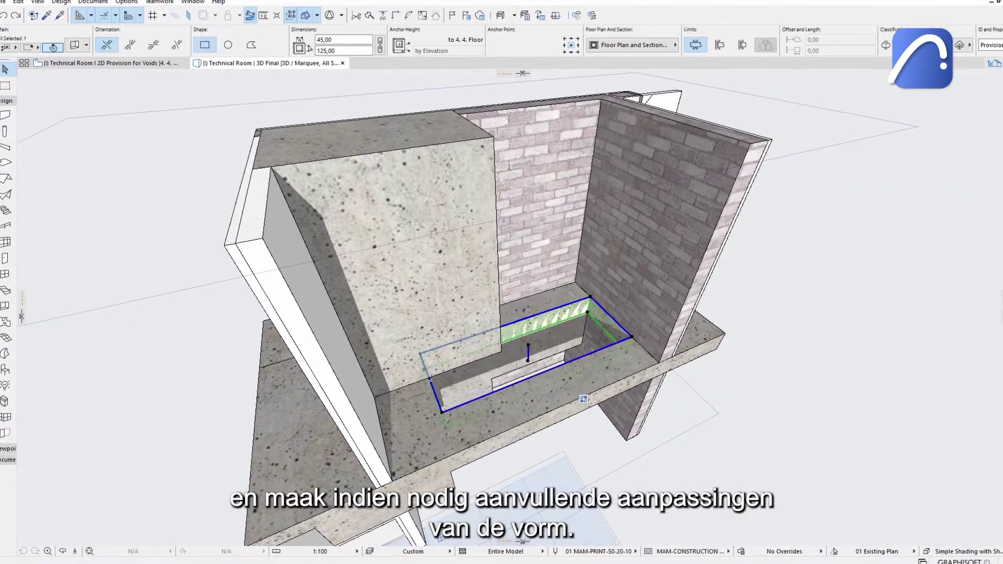
pyautogui.keyDown('shift'); pyautogui.moveTo(677, 274); pyautogui.dragTo(556, 339, button='middle'); pyautogui.keyUp('shift')
pyautogui.scroll(5, 556, 340)
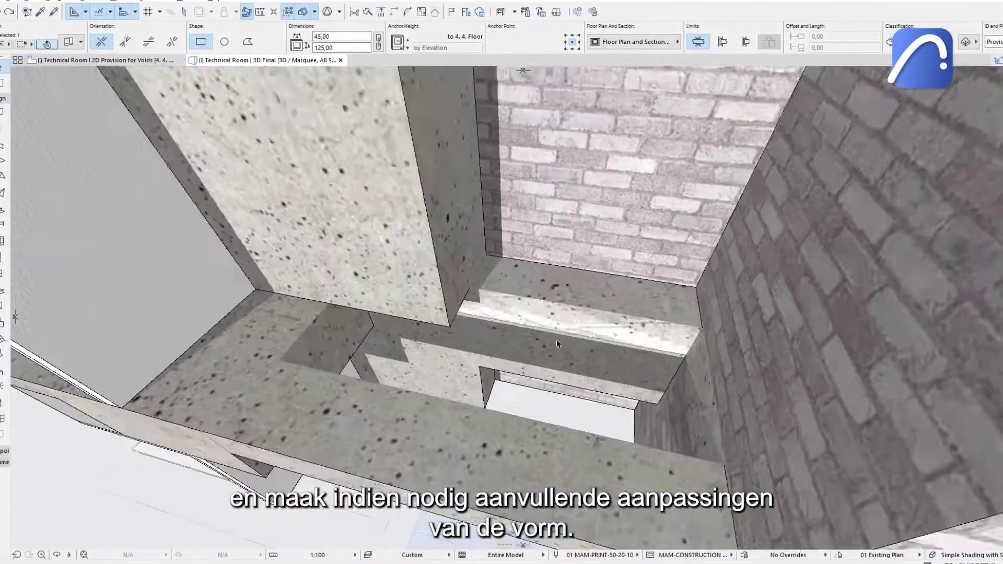
pyautogui.click(490, 288)
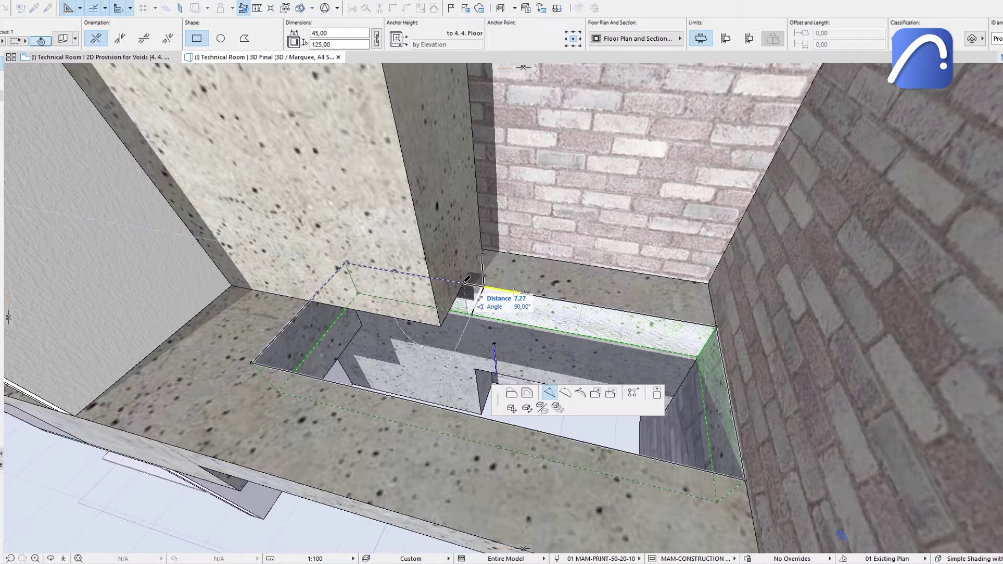
pyautogui.click(466, 282)
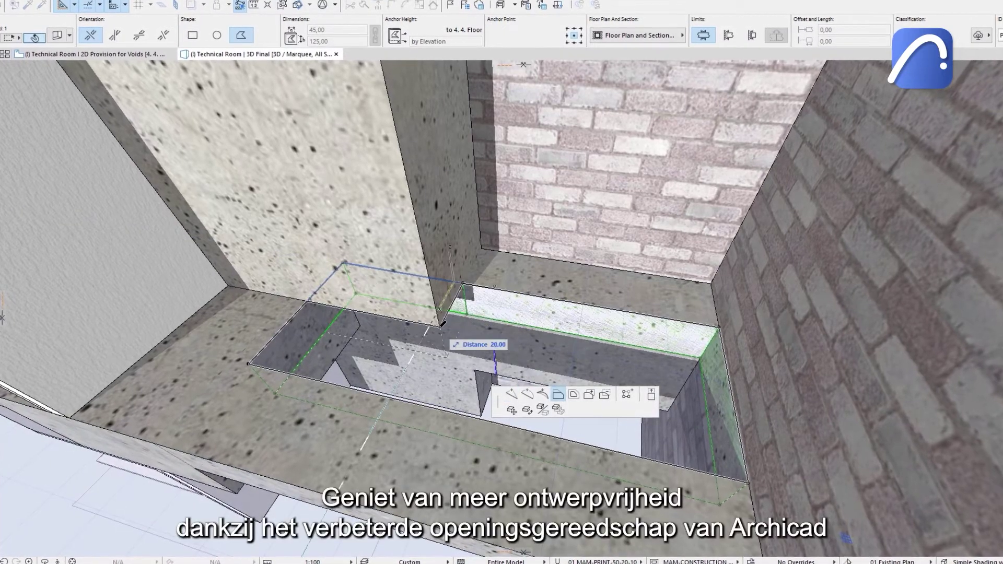
pyautogui.click(440, 330)
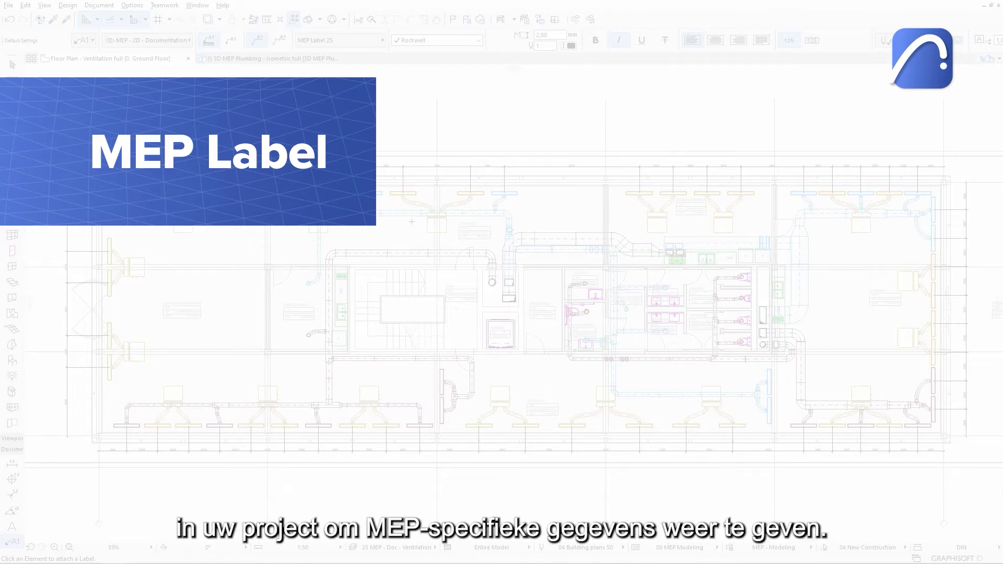
# Label a diffuser, exhaust/fresh air ducts, a transition and bottom duct, then open DuctTrans-007's settings.
pyautogui.scroll(2, 412, 221)
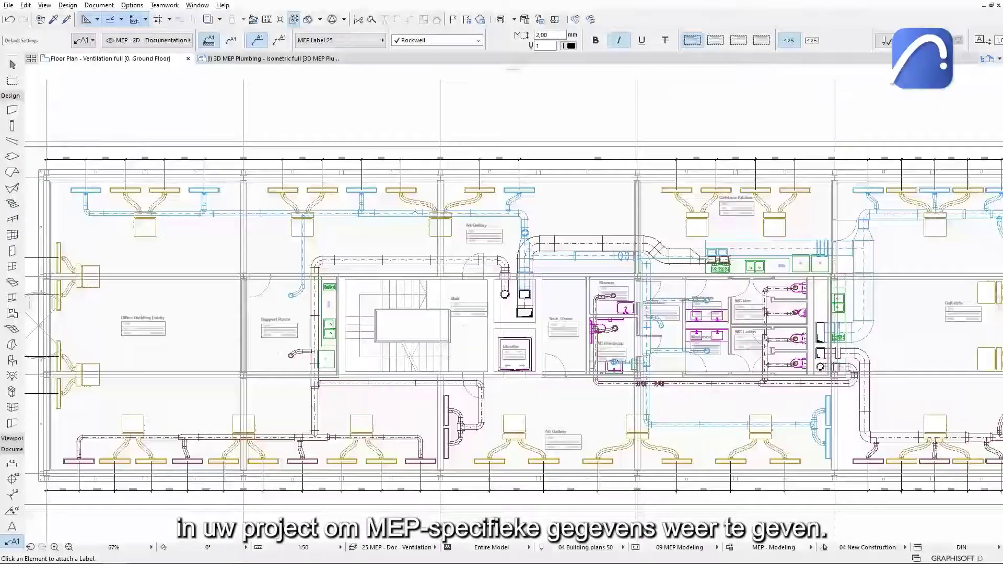
pyautogui.scroll(2, 412, 221)
pyautogui.scroll(2, 411, 221)
pyautogui.click(163, 161)
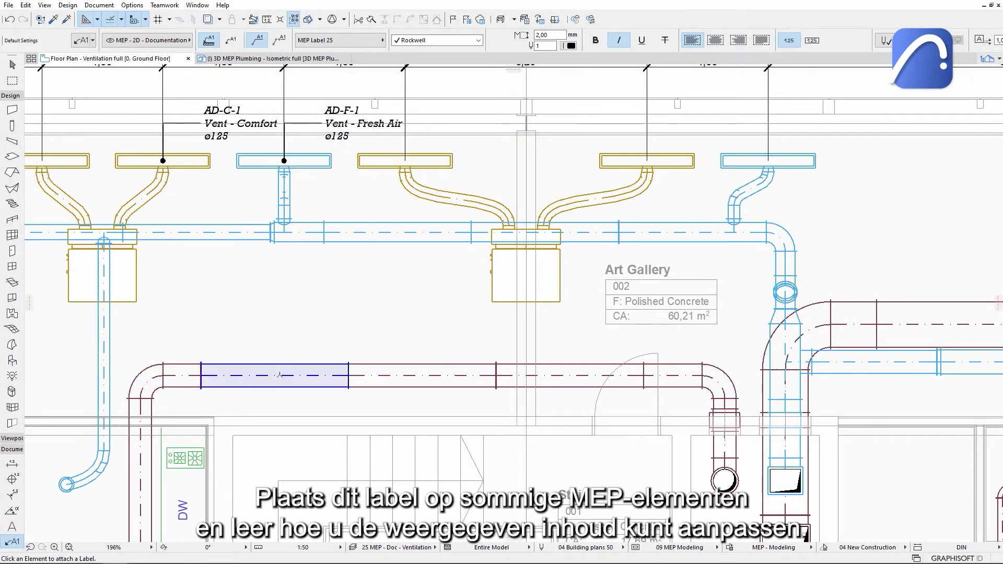
pyautogui.click(279, 375)
pyautogui.click(199, 232)
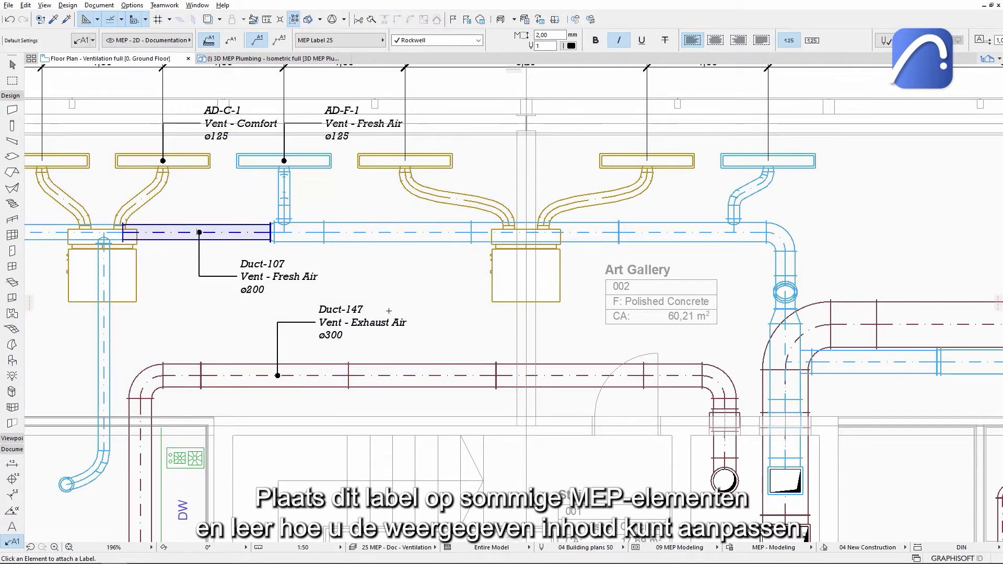
pyautogui.click(782, 321)
pyautogui.click(785, 479)
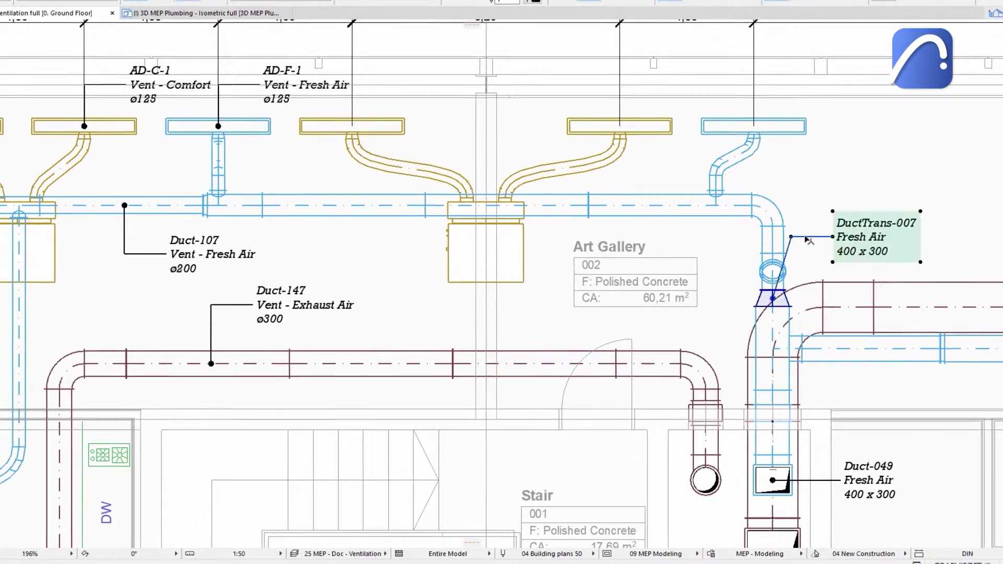
pyautogui.rightClick(809, 240)
pyautogui.click(834, 250)
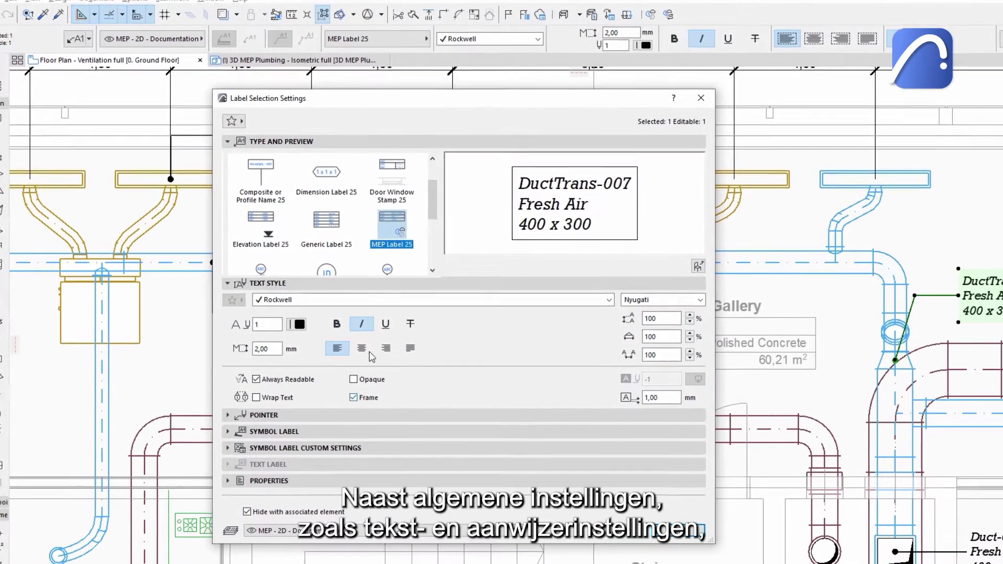
# Expand the label's Custom Settings panel and set Display Data by to Name and Value.
pyautogui.click(348, 258)
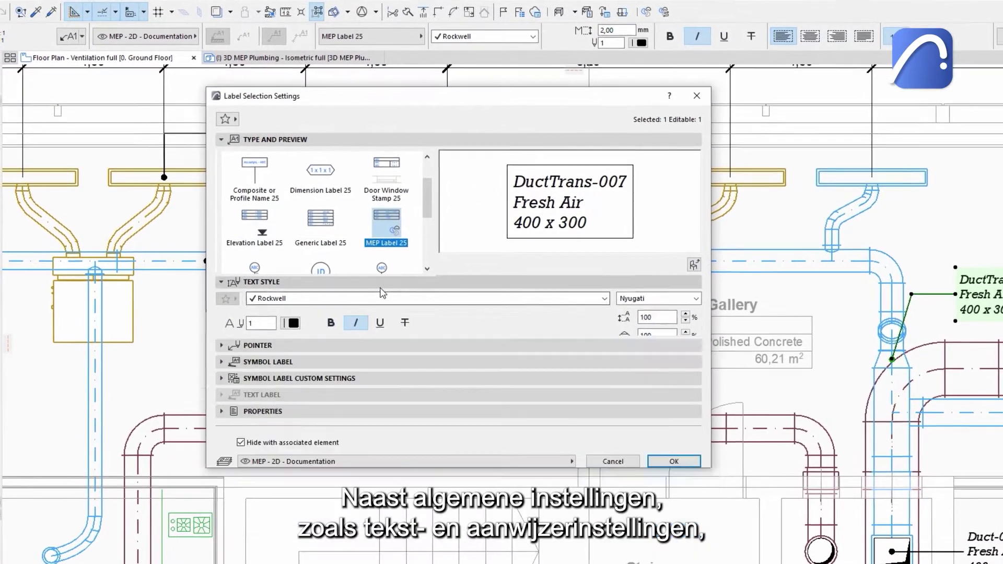
pyautogui.click(373, 297)
pyautogui.click(361, 294)
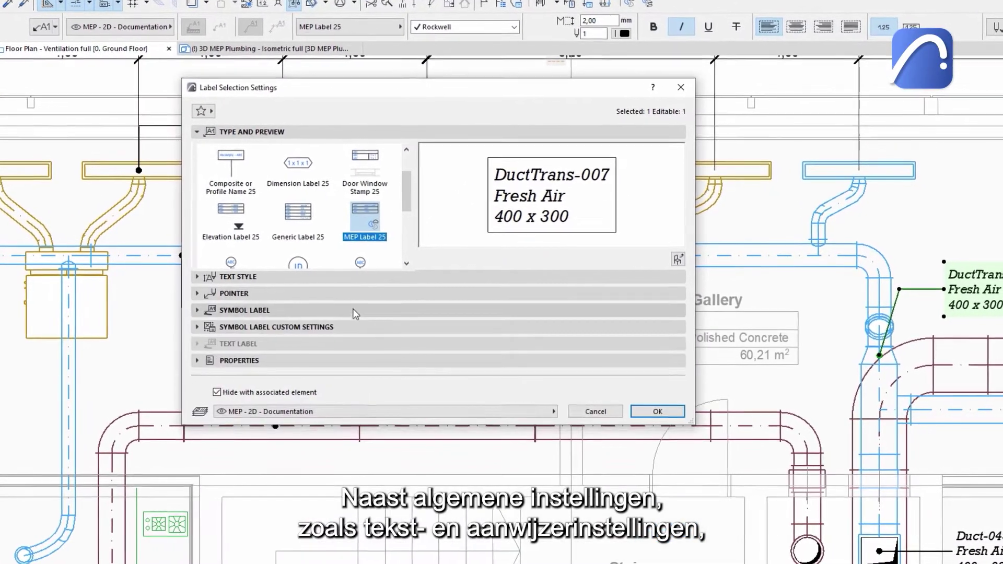
pyautogui.click(346, 310)
pyautogui.click(342, 310)
pyautogui.click(324, 327)
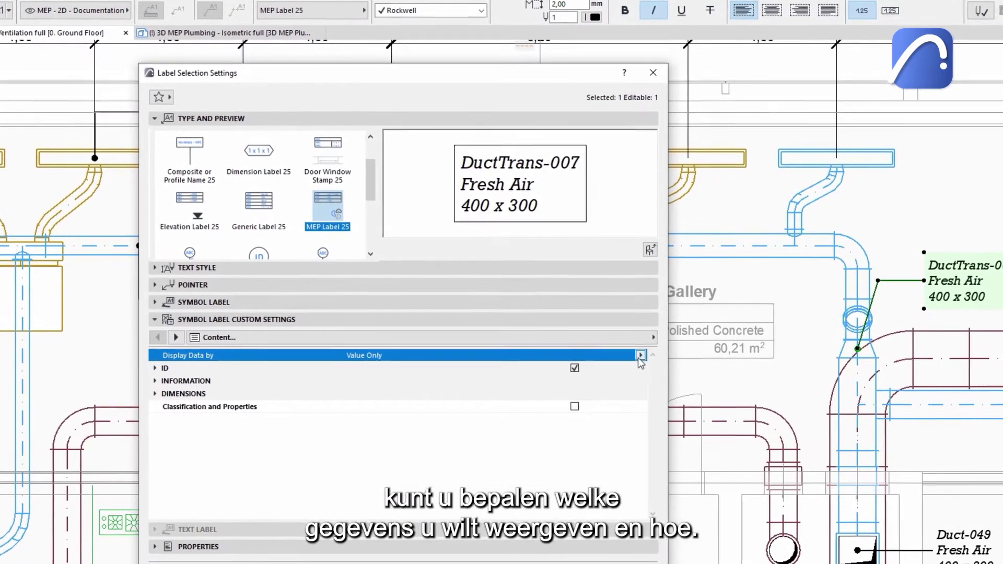
pyautogui.click(640, 356)
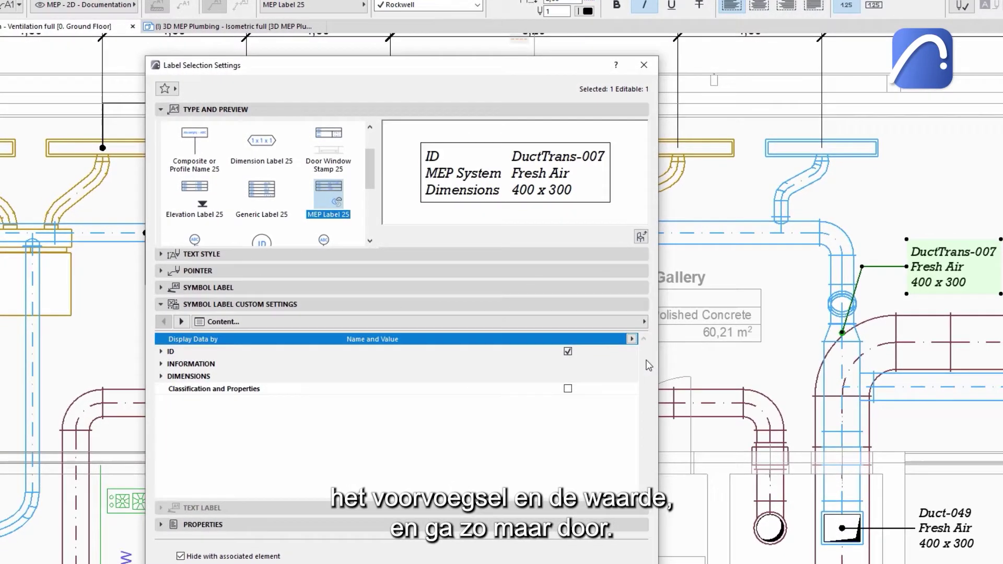
# Adjust the label's ID and MEP System rows in the information options.
pyautogui.click(567, 350)
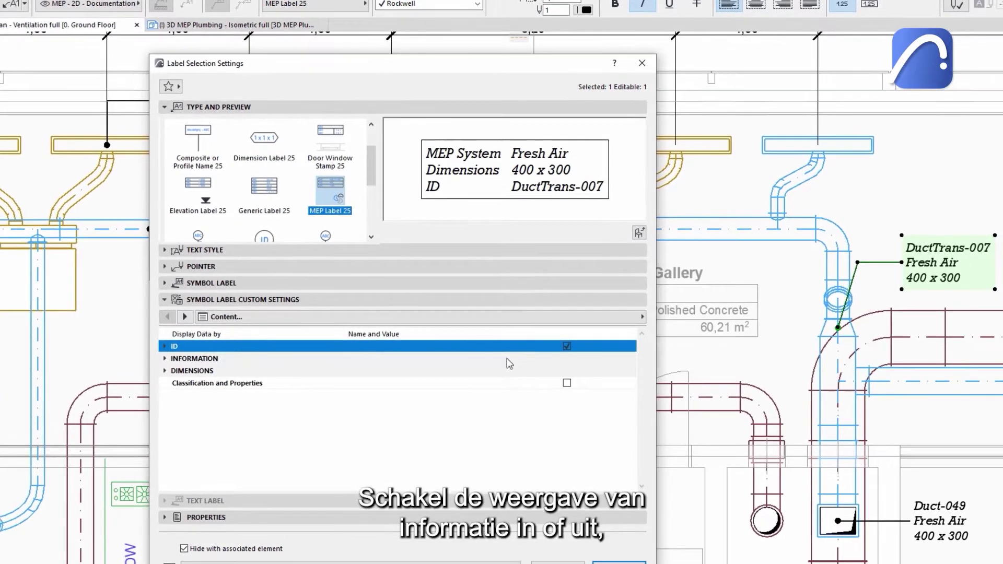
pyautogui.click(165, 358)
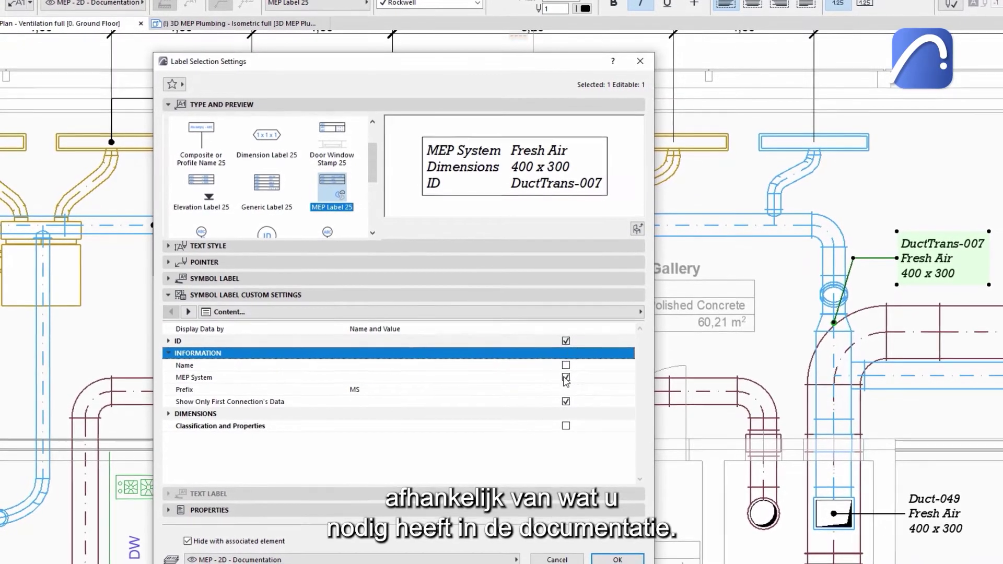
pyautogui.click(565, 377)
pyautogui.click(565, 375)
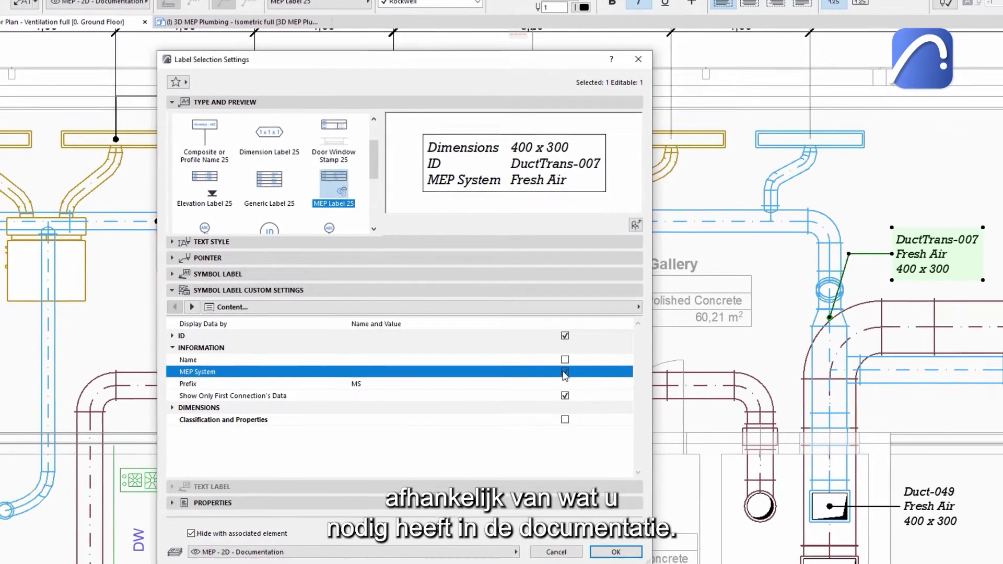
pyautogui.click(176, 345)
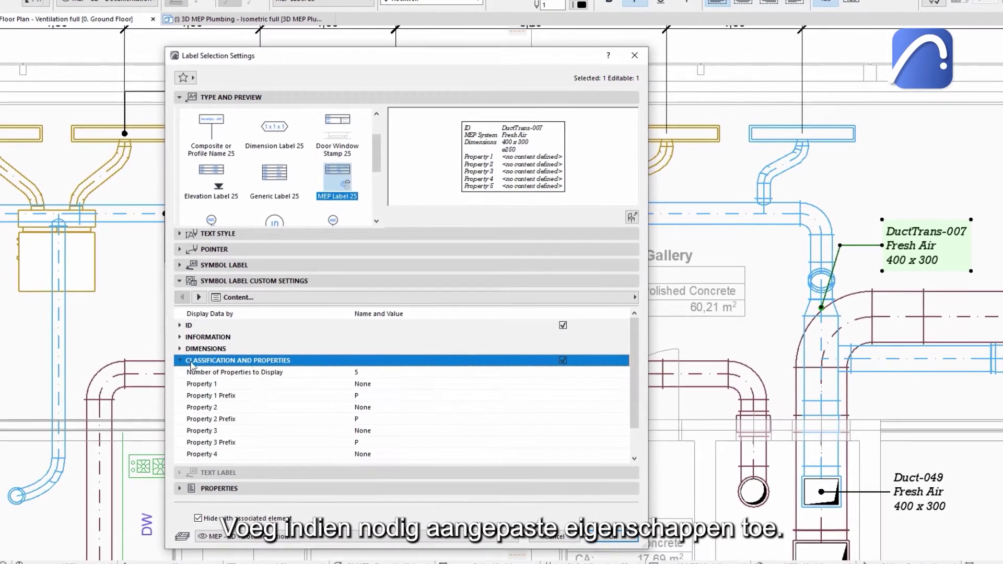
# Add Property 1 as IFC Type and set the label's linear units to millimetres.
pyautogui.click(621, 370)
pyautogui.write('1')
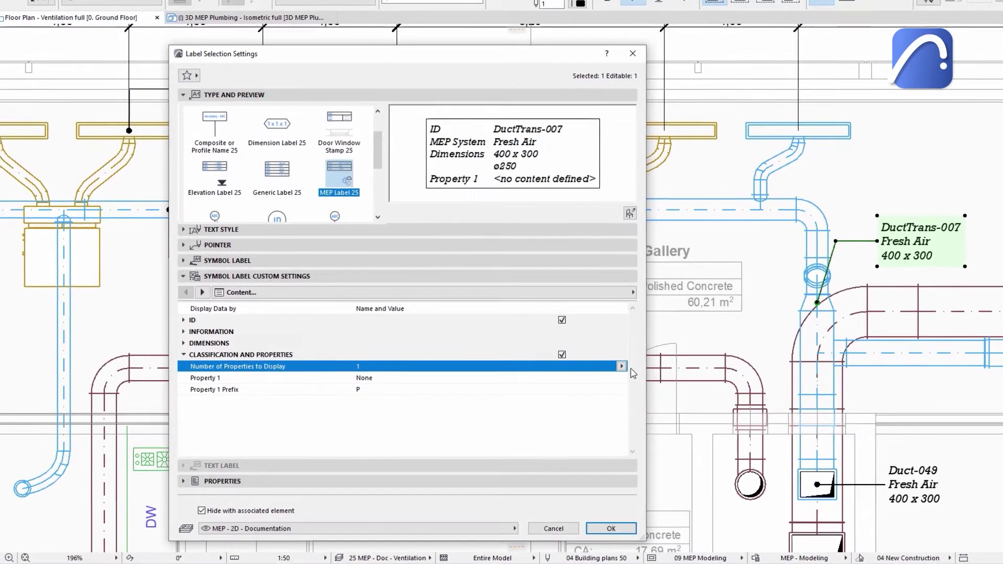
pyautogui.click(618, 376)
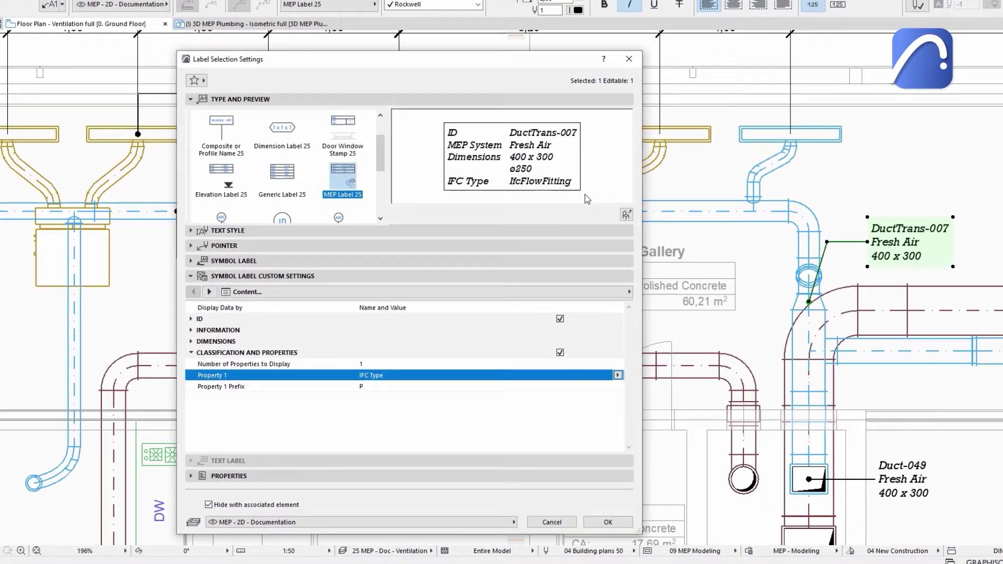
pyautogui.click(680, 319)
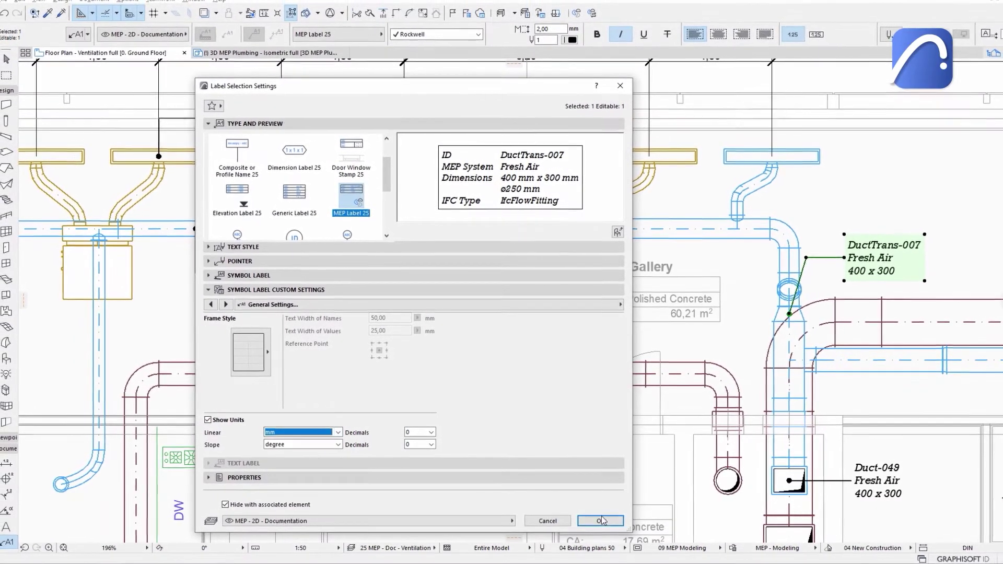
# Apply the DuctTrans-007 label settings and zoom into the 3D MEP Plumbing view.
pyautogui.click(600, 520)
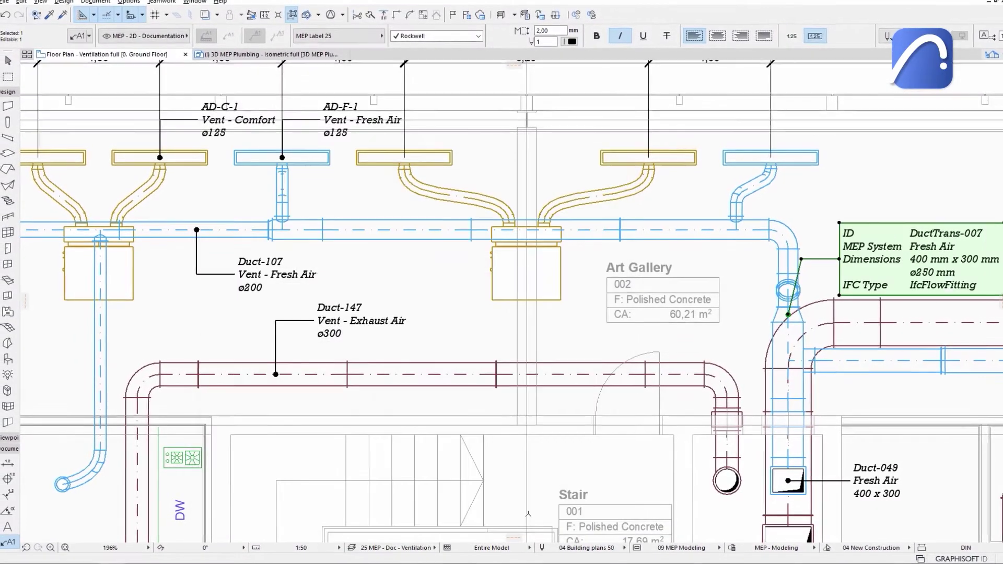
pyautogui.click(292, 57)
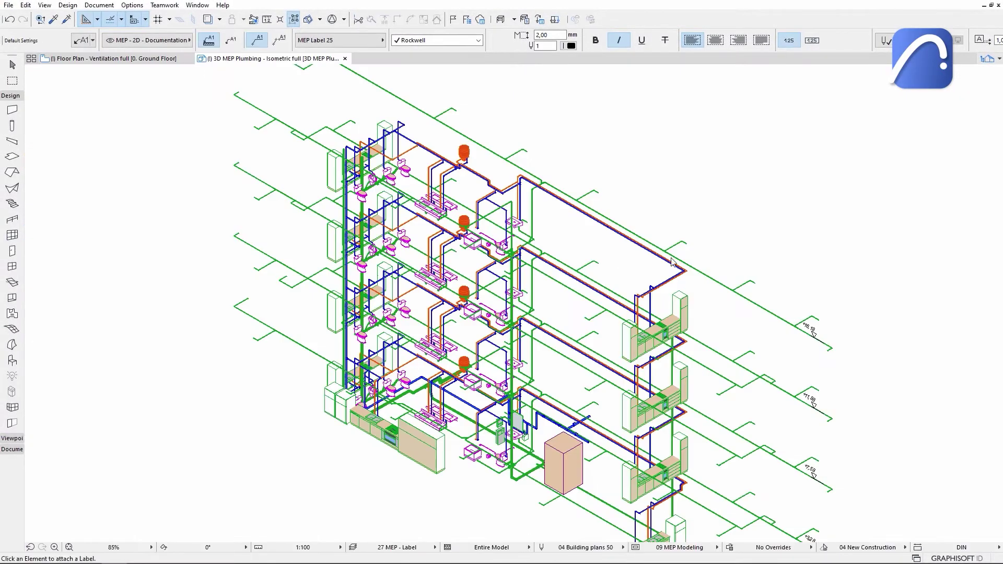
pyautogui.scroll(2, 715, 233)
pyautogui.scroll(2, 712, 233)
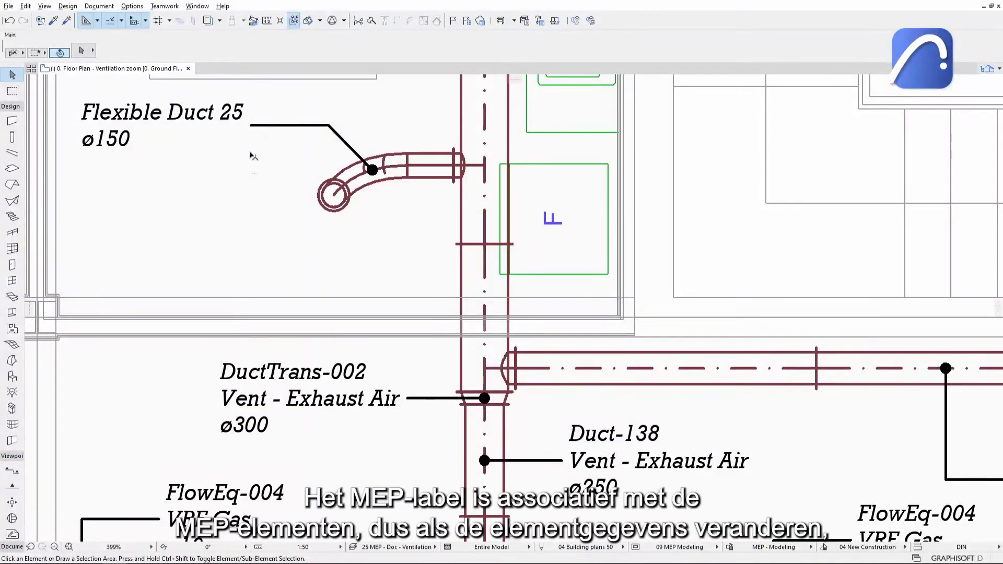
# Set Flexible Duct 25's (A) Width from 150 to 200 so its label reads ø200.
pyautogui.click(358, 179)
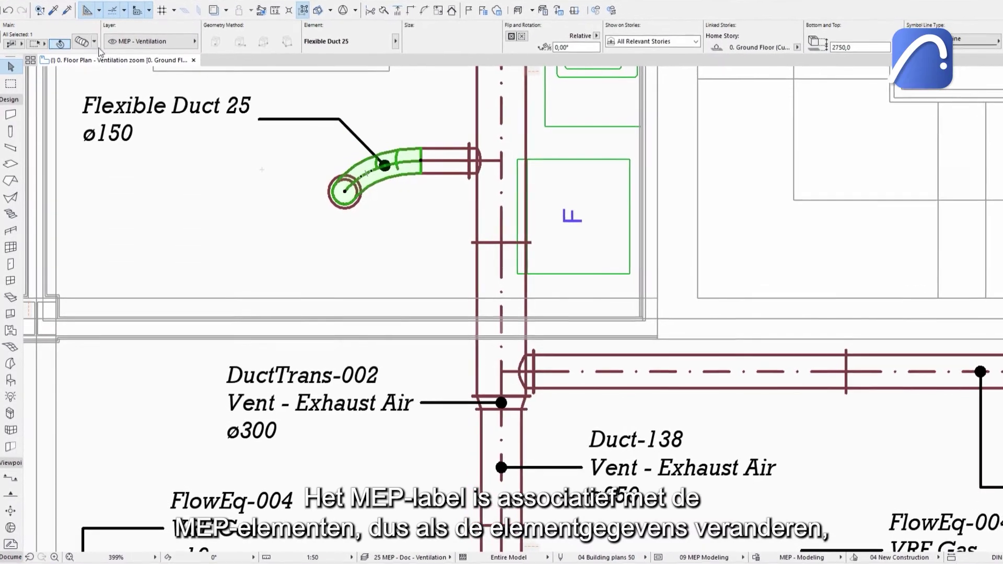
pyautogui.doubleClick(365, 177)
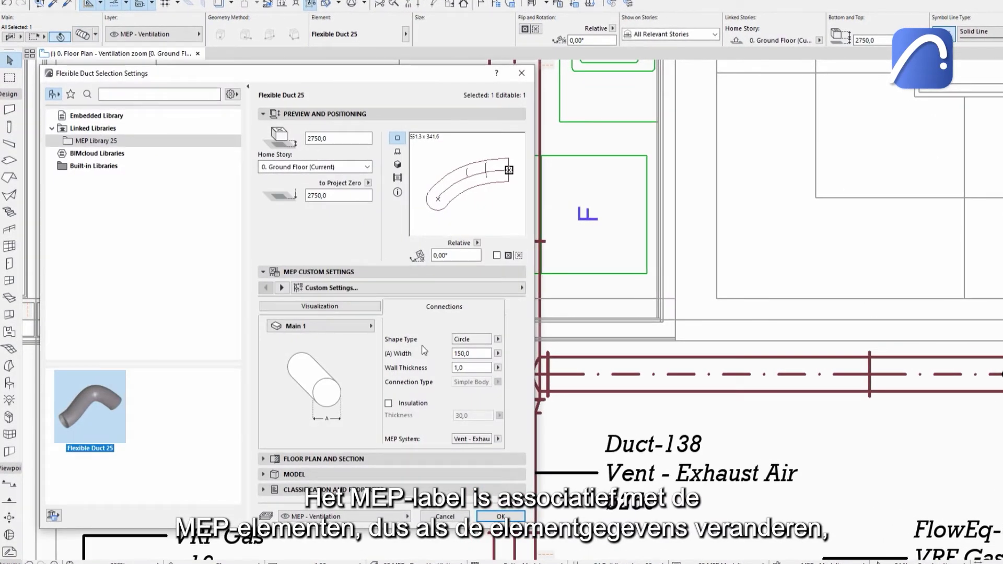
pyautogui.write('200')
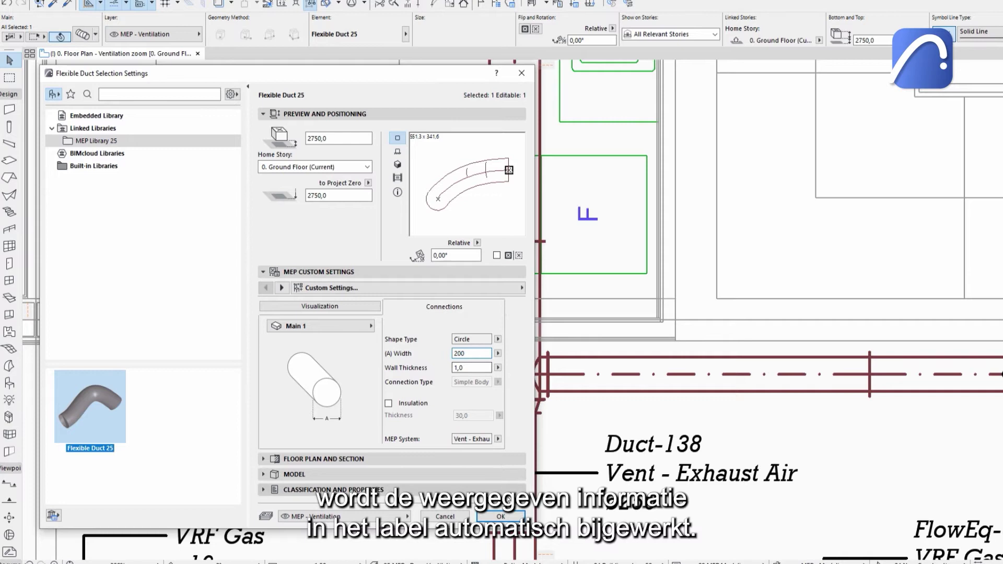
pyautogui.press('Return')
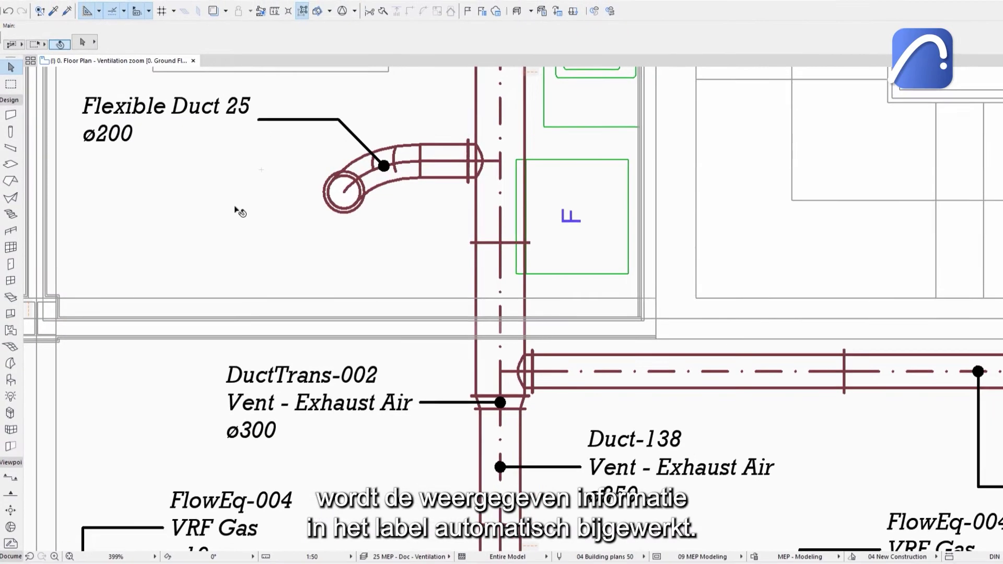